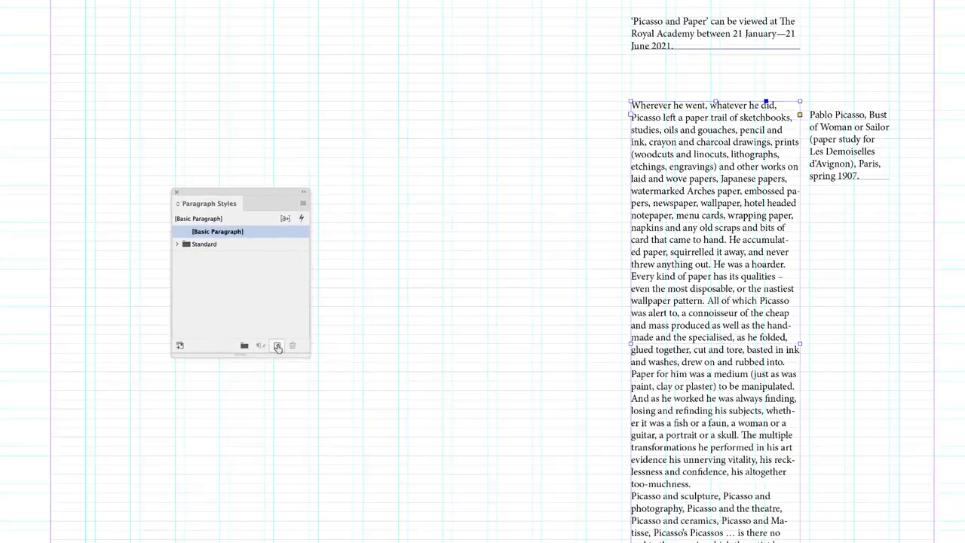
# Create a paragraph style named Body with 9 pt size and 11 pt leading
pyautogui.keyDown('alt'); pyautogui.click(278, 346); pyautogui.keyUp('alt')
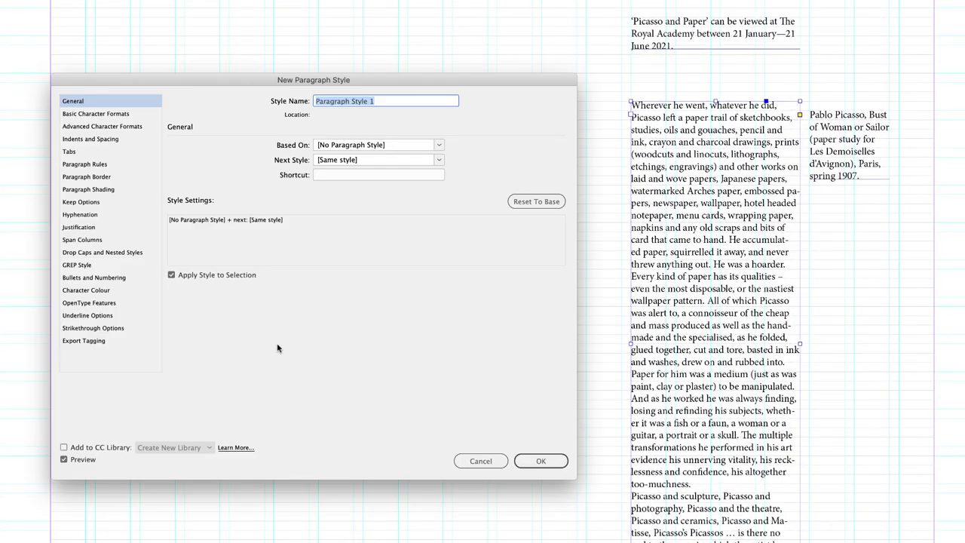
pyautogui.write('Body')
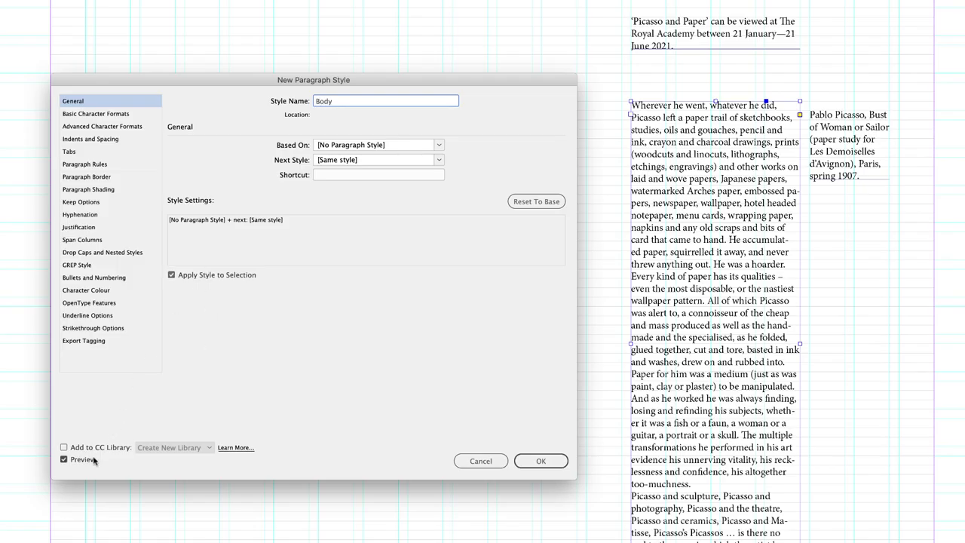
pyautogui.click(122, 118)
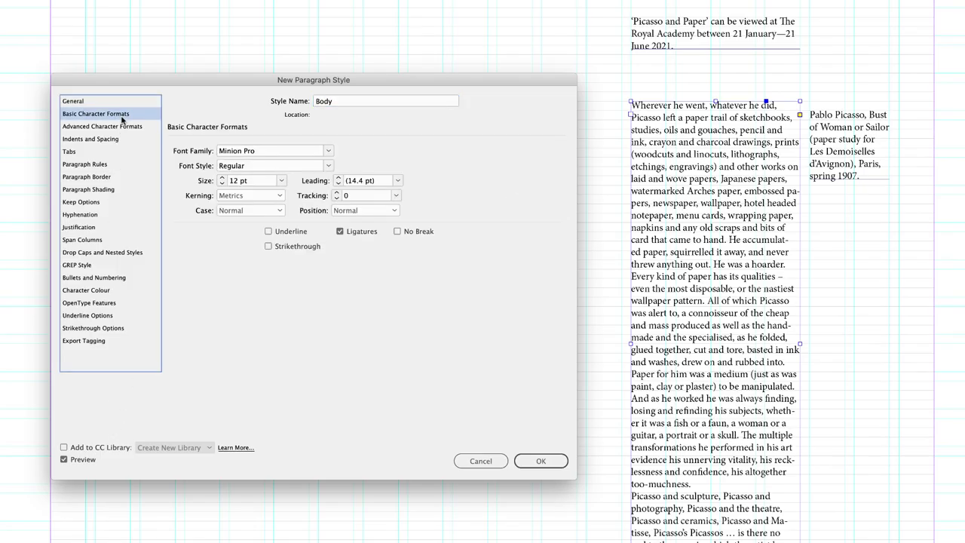
pyautogui.click(222, 184)
pyautogui.click(222, 183)
pyautogui.click(222, 184)
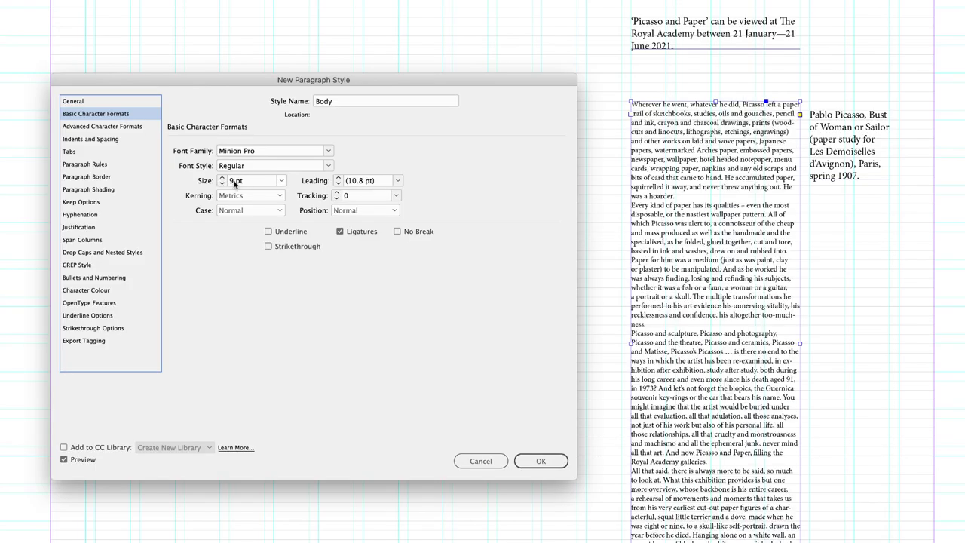
pyautogui.click(398, 181)
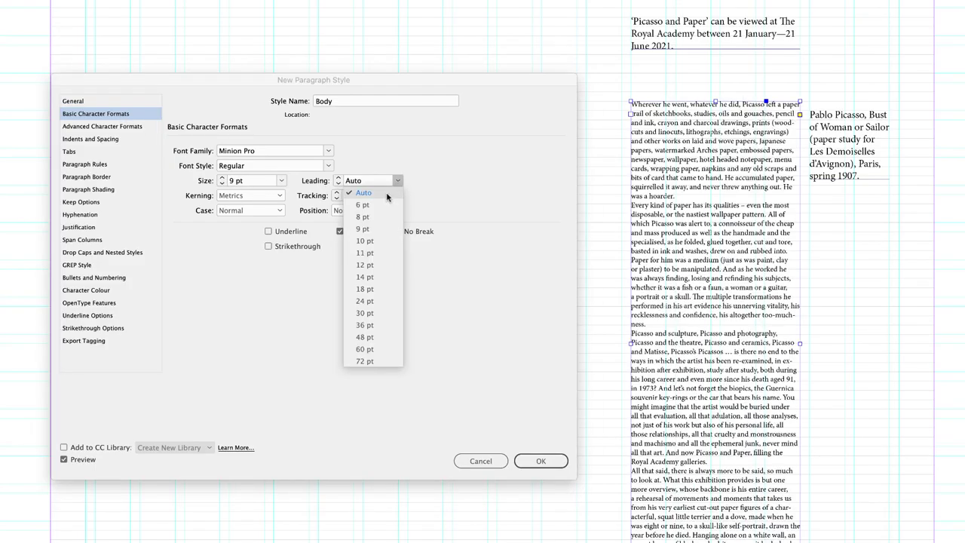
pyautogui.click(386, 253)
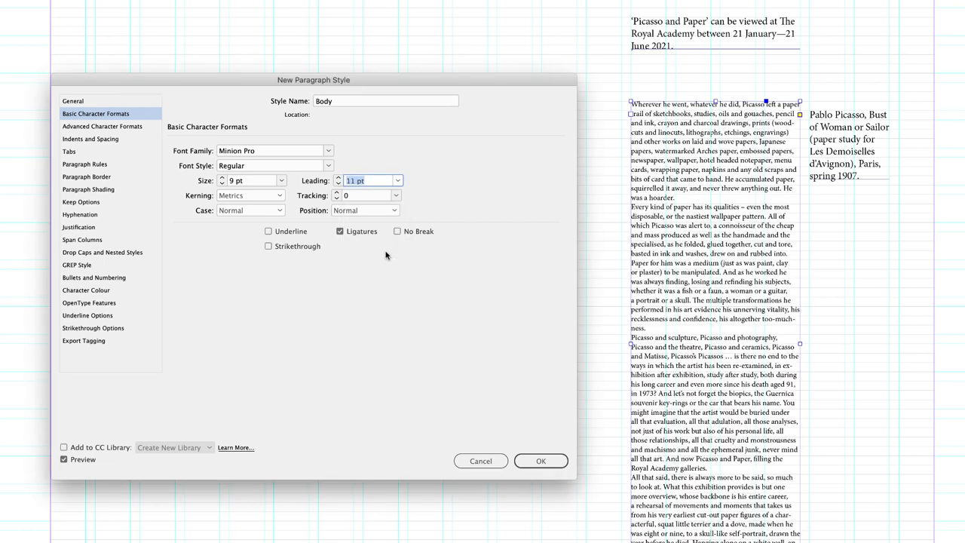
pyautogui.click(106, 143)
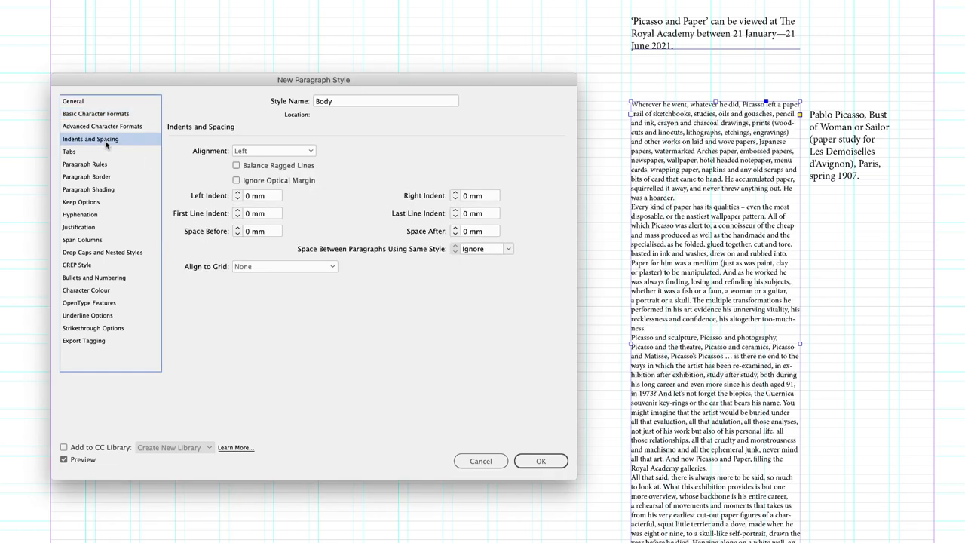
# Align all lines of the Body style to the baseline grid and save it
pyautogui.click(321, 269)
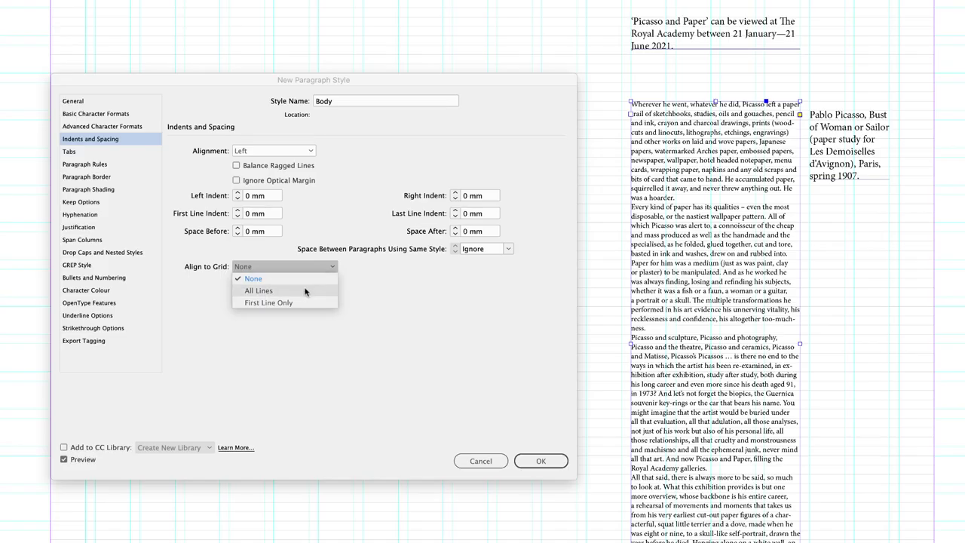
pyautogui.click(306, 291)
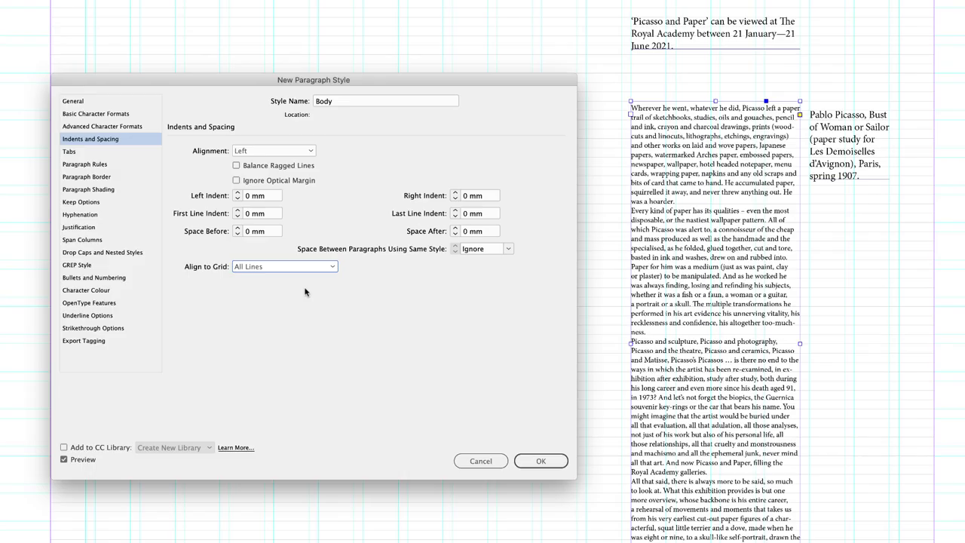
pyautogui.click(538, 461)
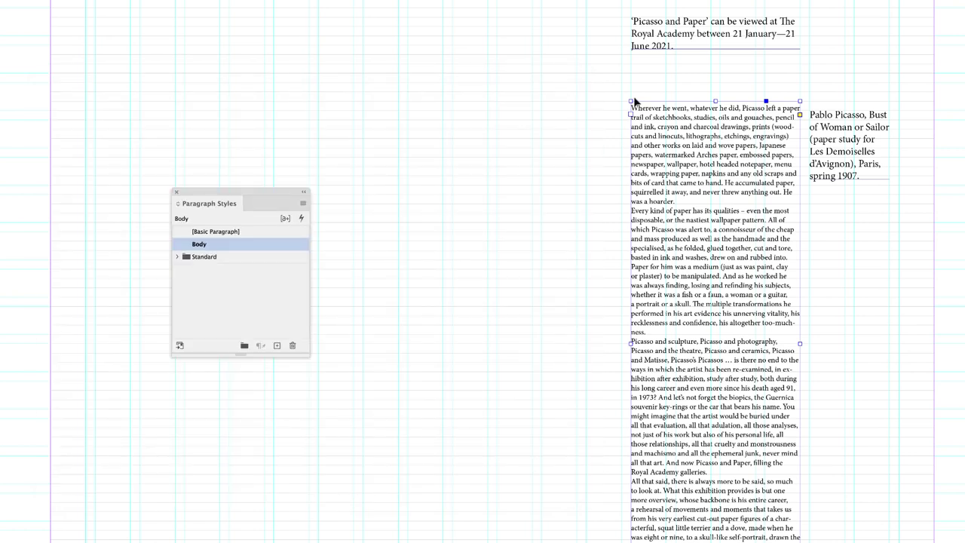
# Select the top exhibition-dates frame and start a new paragraph style named Heading All
pyautogui.click(658, 46)
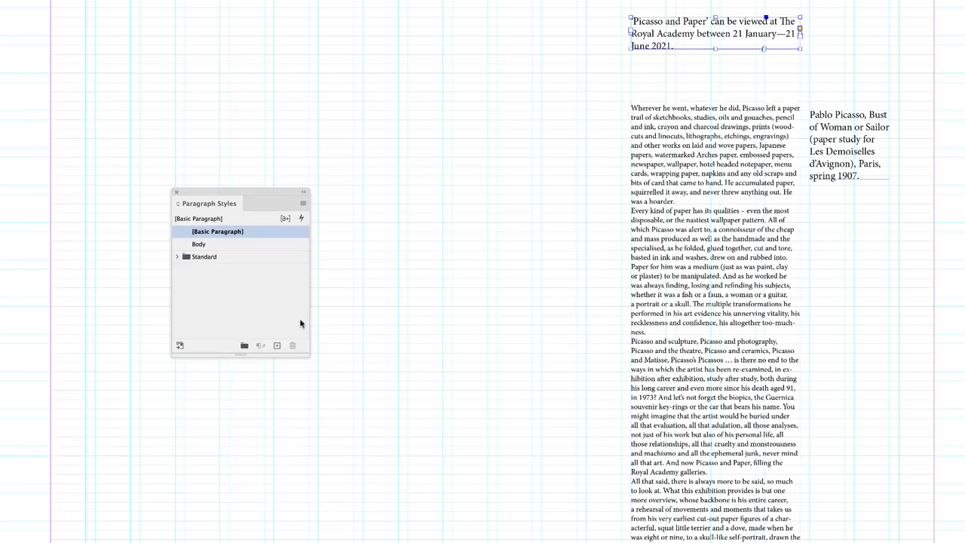
pyautogui.keyDown('alt'); pyautogui.click(278, 346); pyautogui.keyUp('alt')
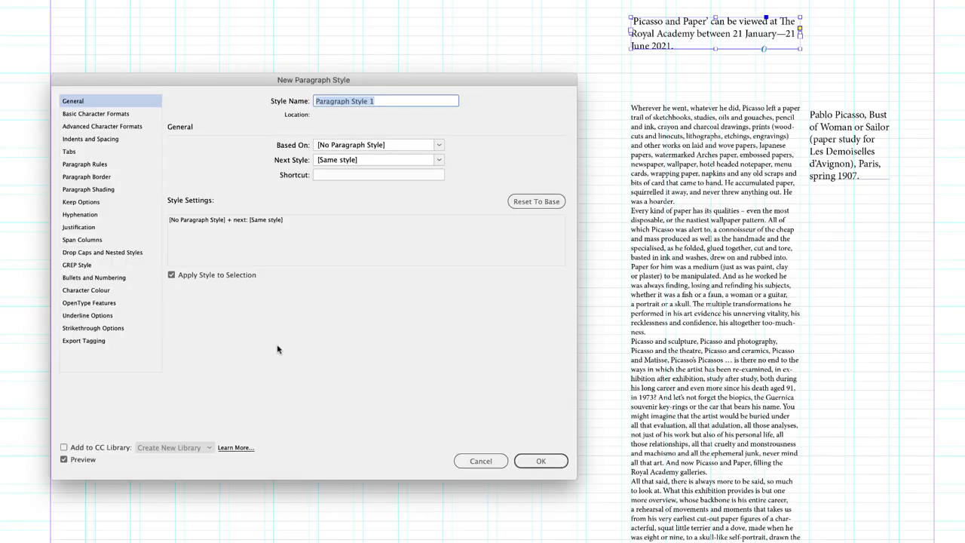
pyautogui.write('Heading All')
# Set Heading All to 18 pt size with 22 pt leading
pyautogui.click(141, 115)
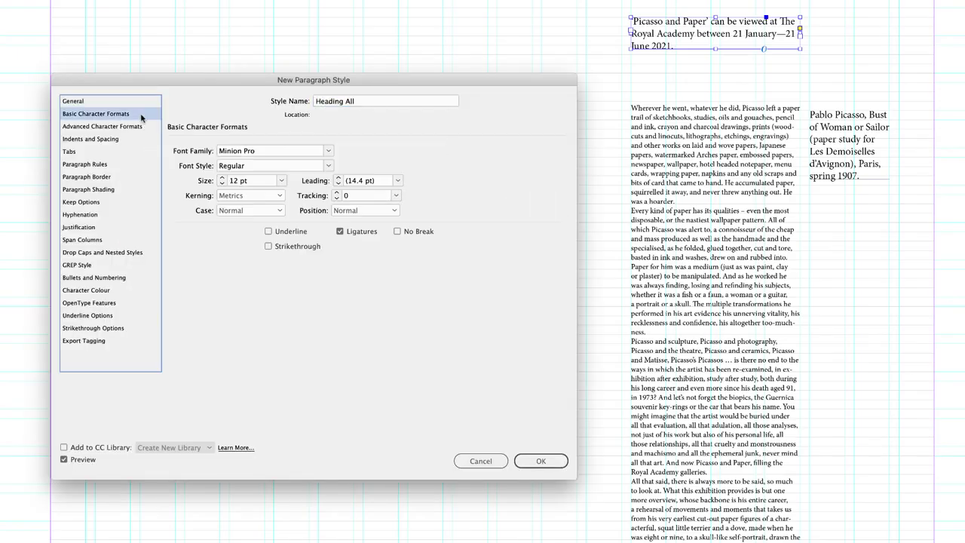
pyautogui.click(222, 178)
pyautogui.click(222, 178)
pyautogui.click(222, 178)
pyautogui.click(222, 178)
pyautogui.click(222, 179)
pyautogui.click(221, 179)
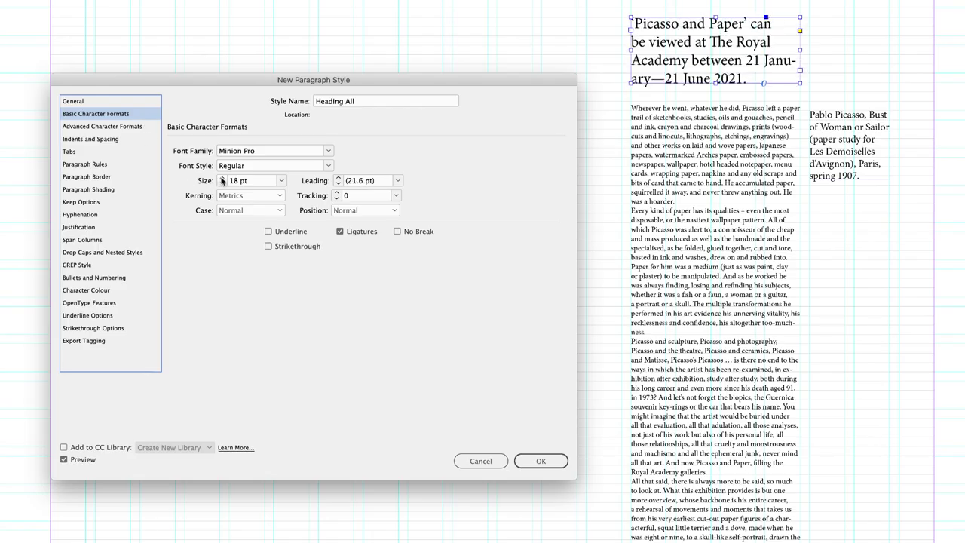
pyautogui.click(397, 180)
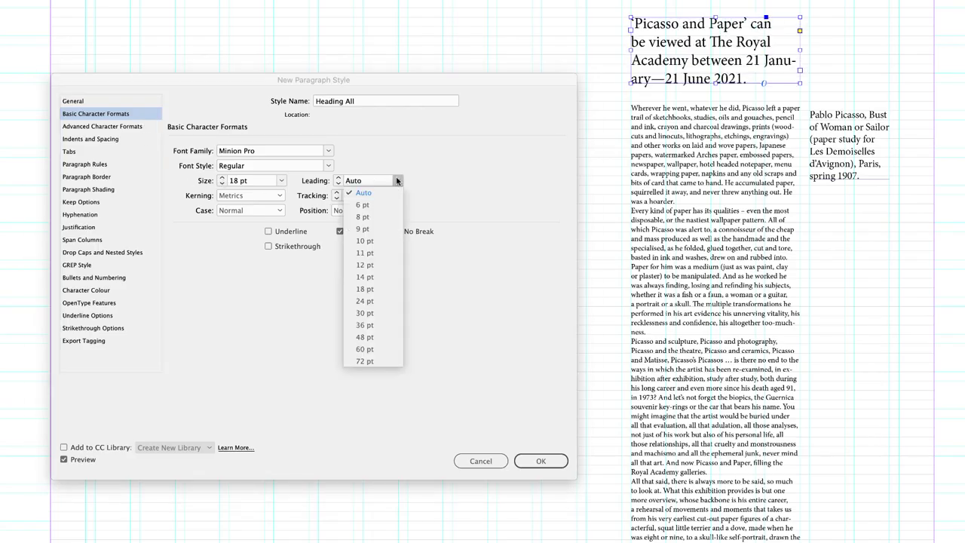
pyautogui.click(397, 180)
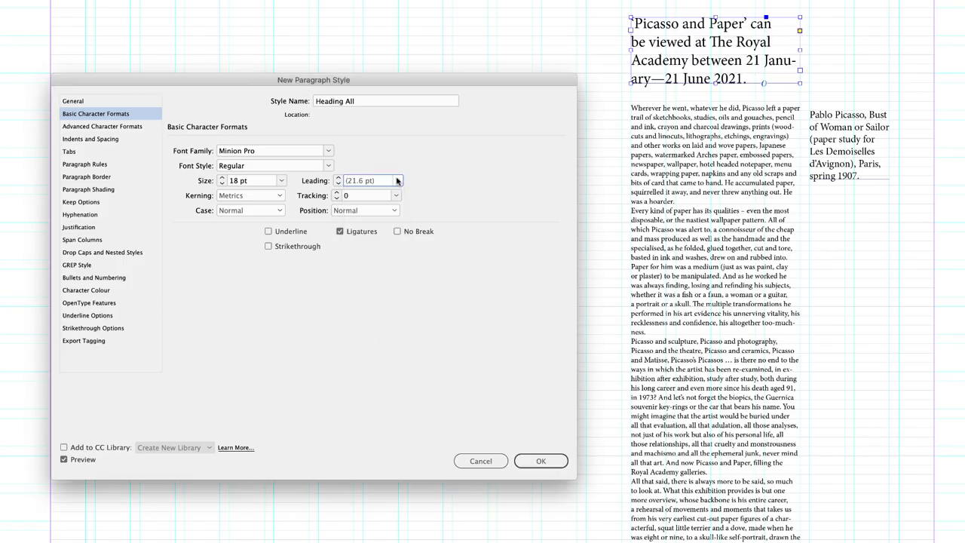
pyautogui.click(337, 178)
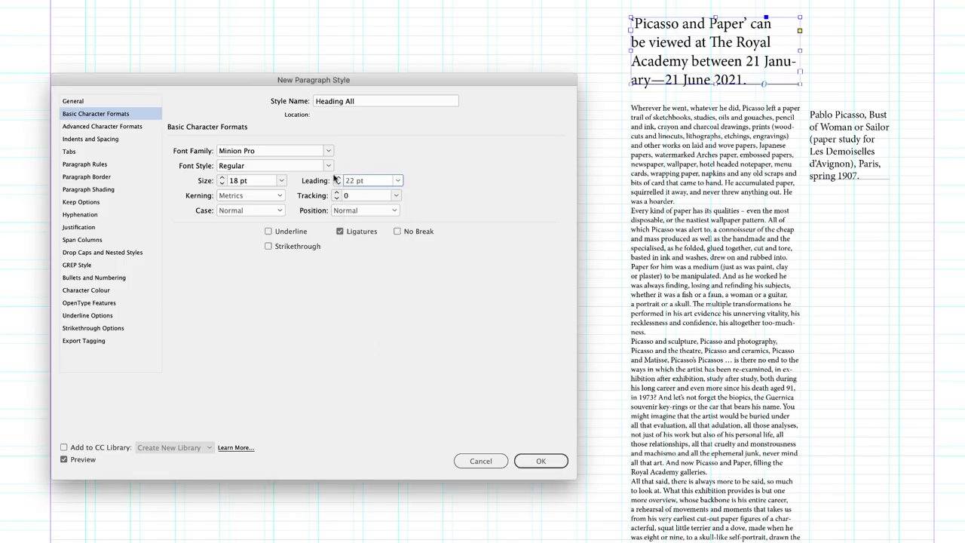
# Align all Heading All lines to the baseline grid, turn off hyphenation, and save the style
pyautogui.click(119, 140)
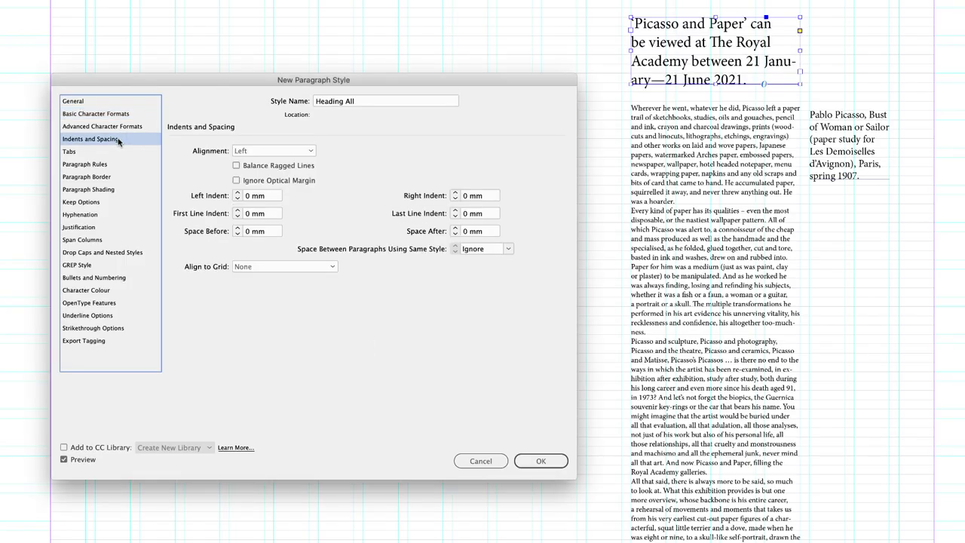
pyautogui.click(326, 267)
pyautogui.click(315, 291)
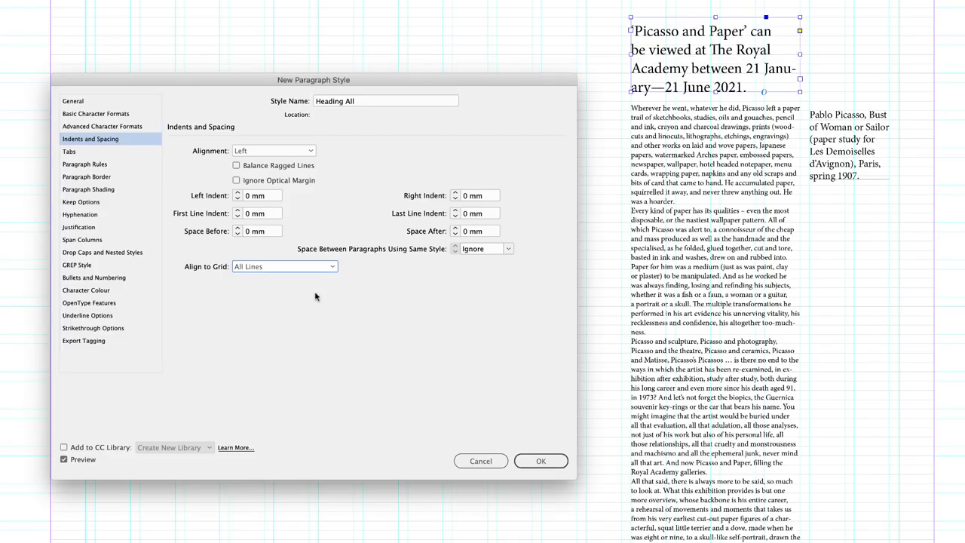
pyautogui.click(97, 216)
pyautogui.click(180, 145)
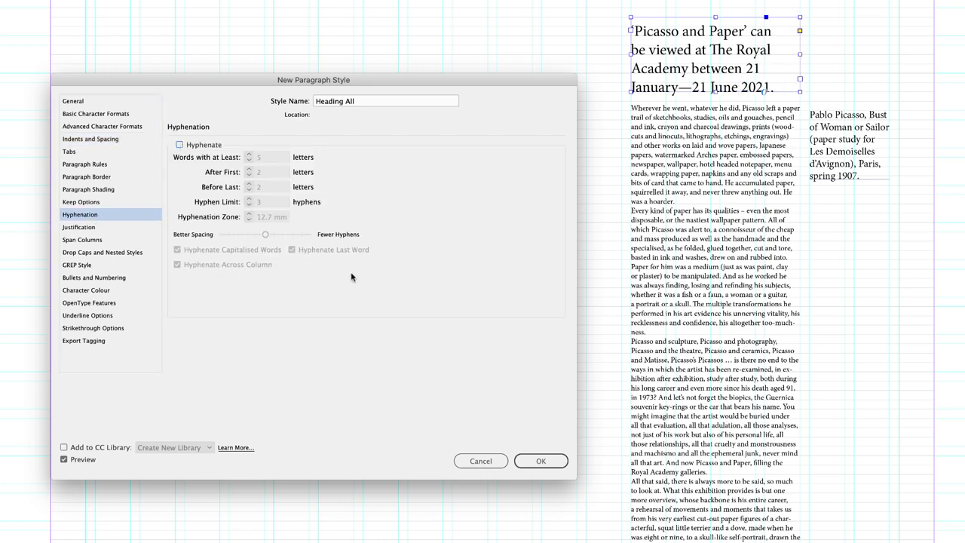
pyautogui.click(540, 457)
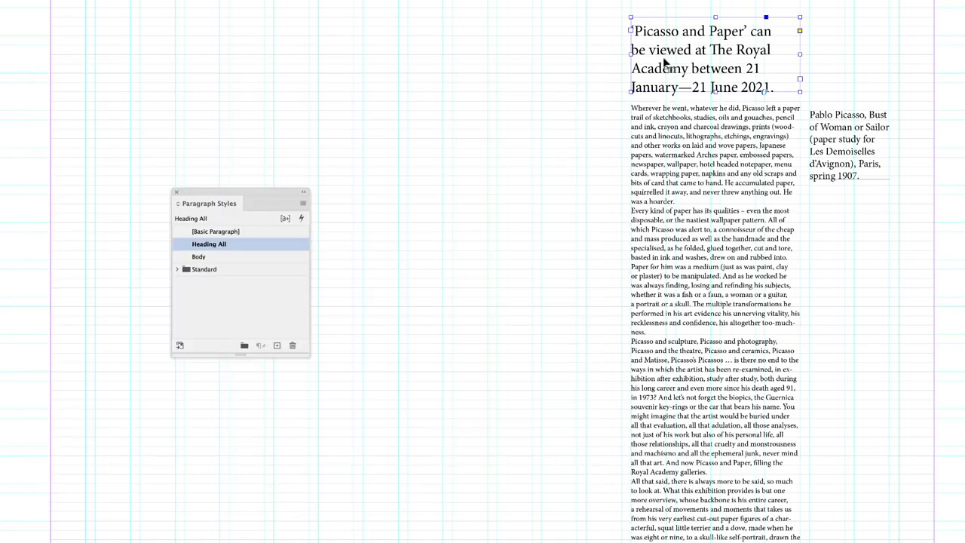
# Reset the top text to [Basic Paragraph] and start a new style named Heading First
pyautogui.click(209, 233)
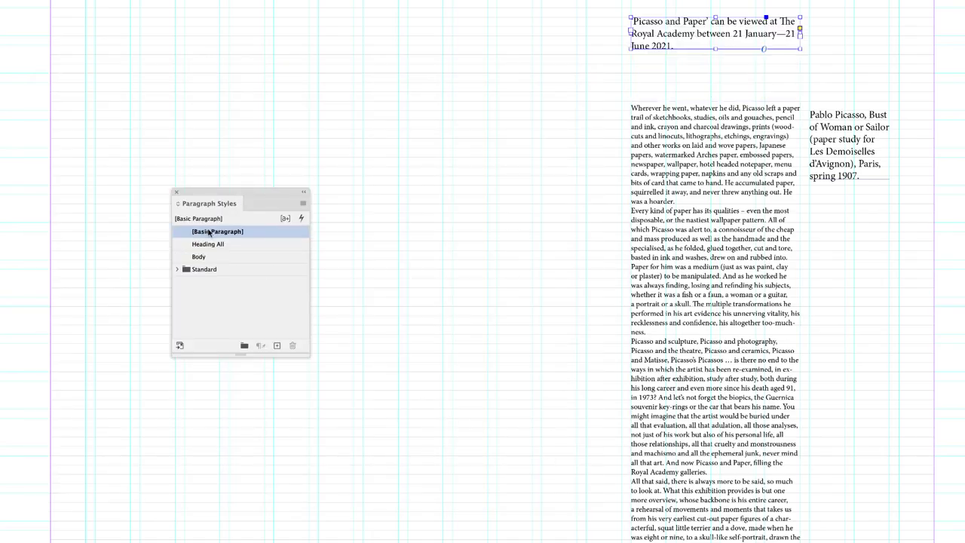
pyautogui.keyDown('alt'); pyautogui.click(277, 345); pyautogui.keyUp('alt')
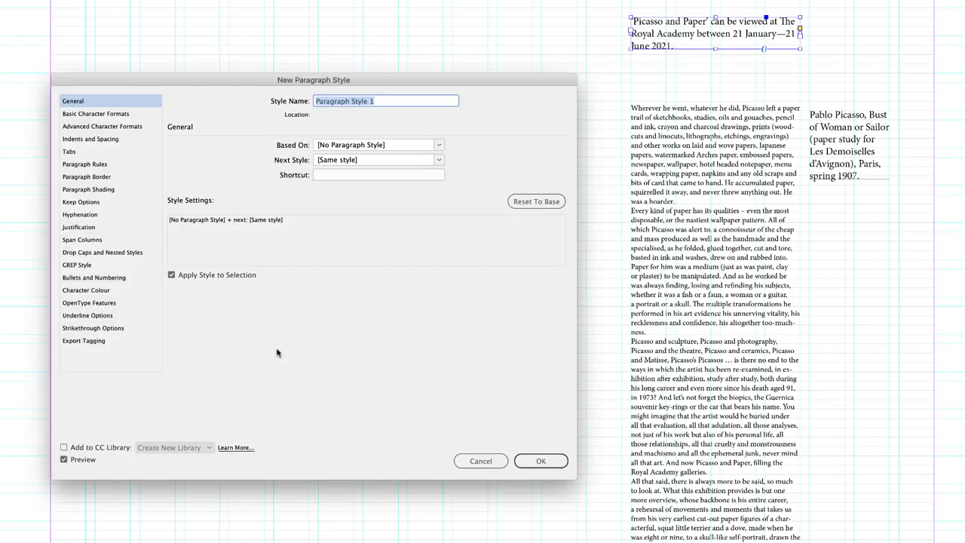
pyautogui.write('Heading First')
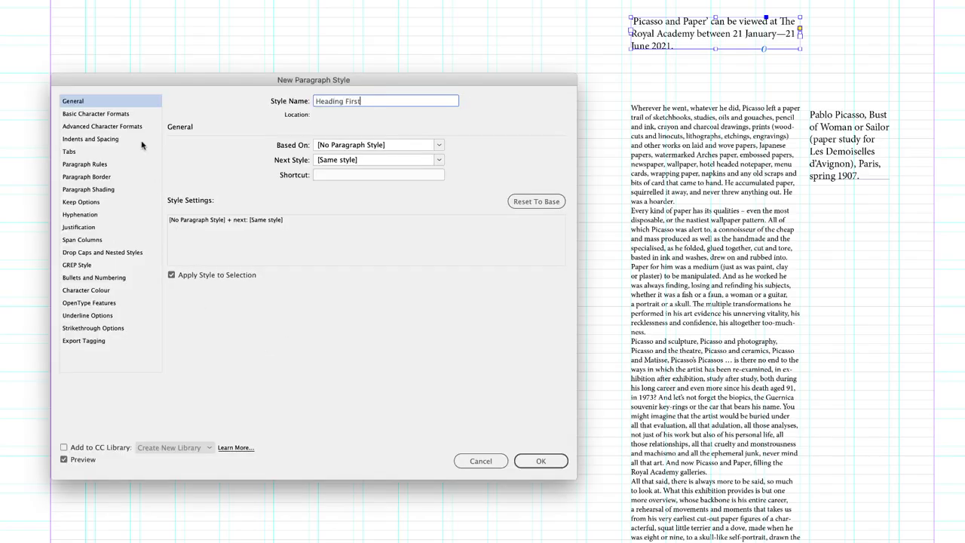
# Set Heading First to 18 pt Minion Pro with 20 pt leading
pyautogui.click(136, 114)
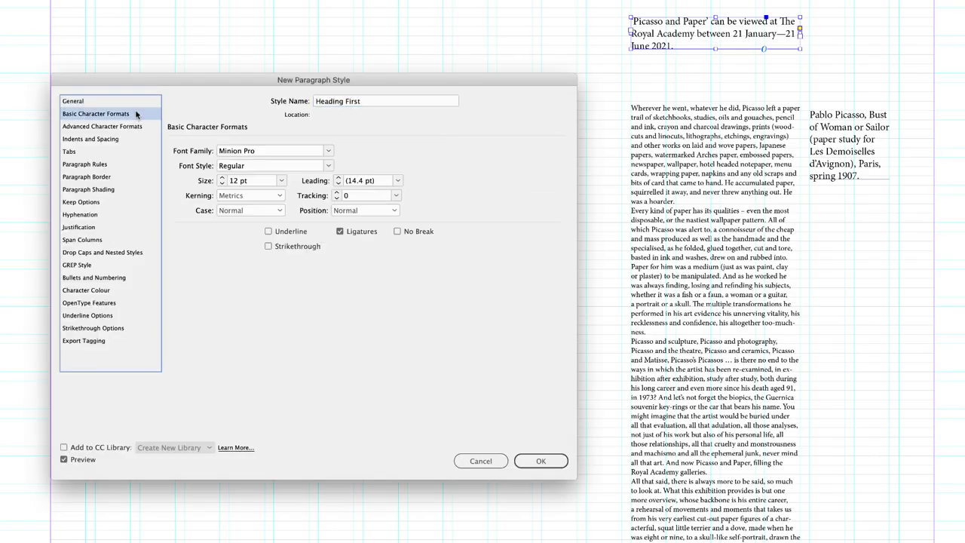
pyautogui.click(222, 177)
pyautogui.click(221, 177)
pyautogui.click(222, 177)
pyautogui.click(222, 177)
pyautogui.click(222, 177)
pyautogui.click(221, 177)
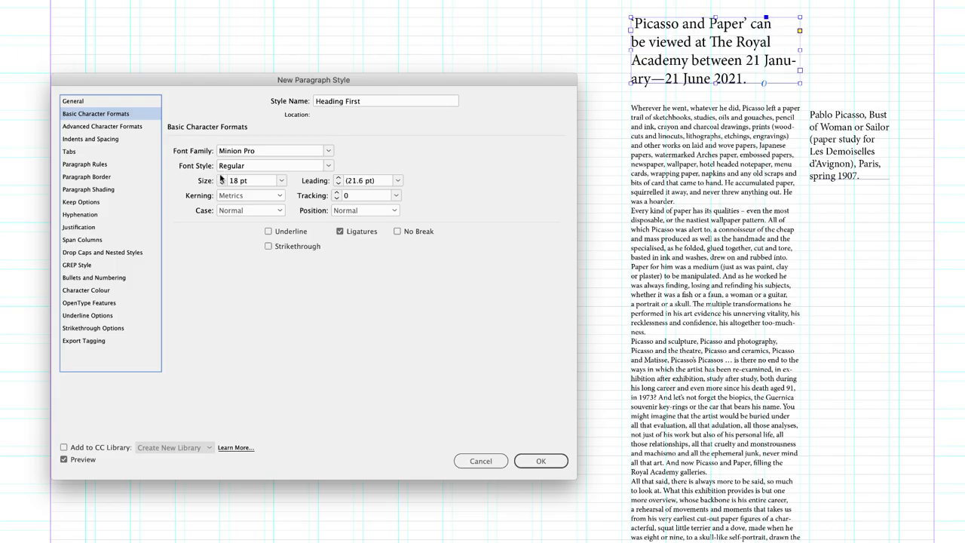
pyautogui.click(338, 184)
pyautogui.click(338, 184)
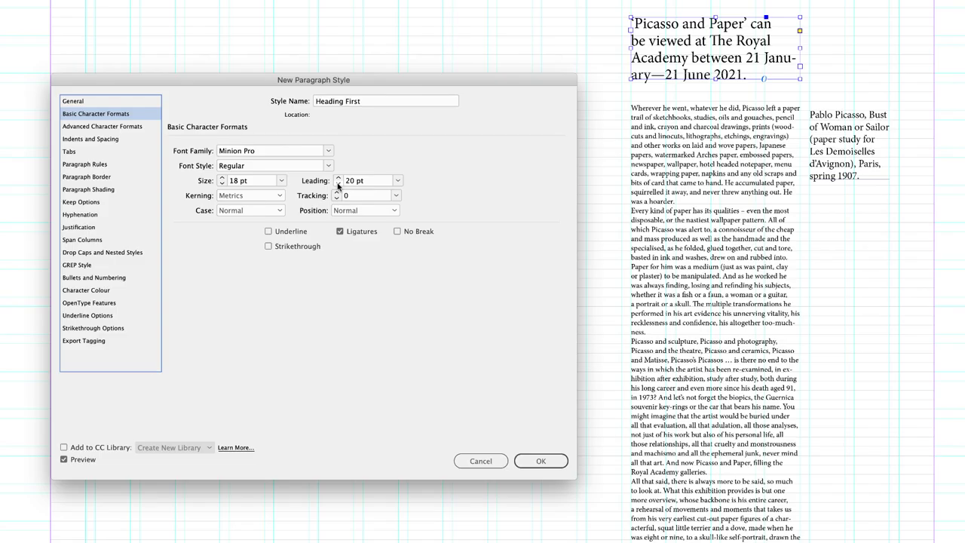
pyautogui.click(104, 138)
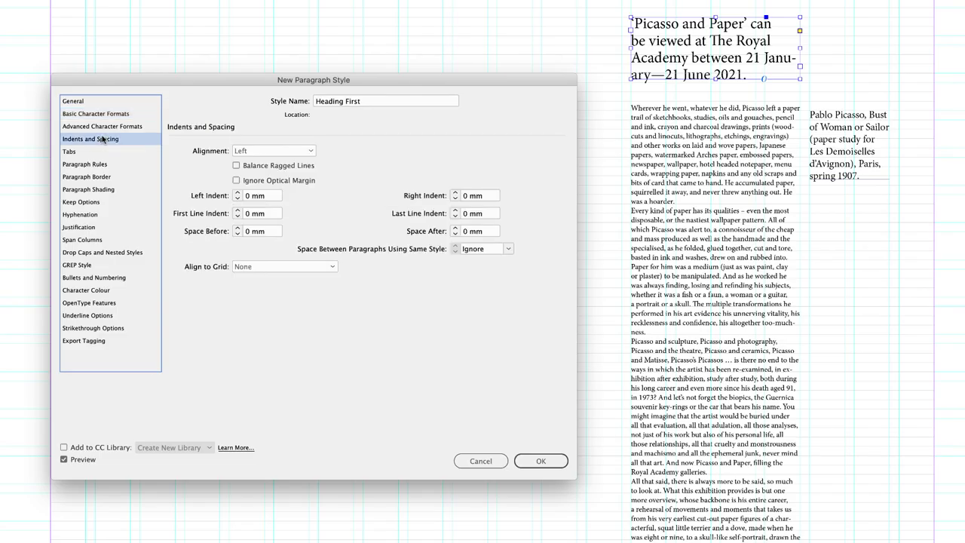
# Align only the first line of Heading First to the grid, disable hyphenation, and save it
pyautogui.click(316, 269)
pyautogui.click(308, 302)
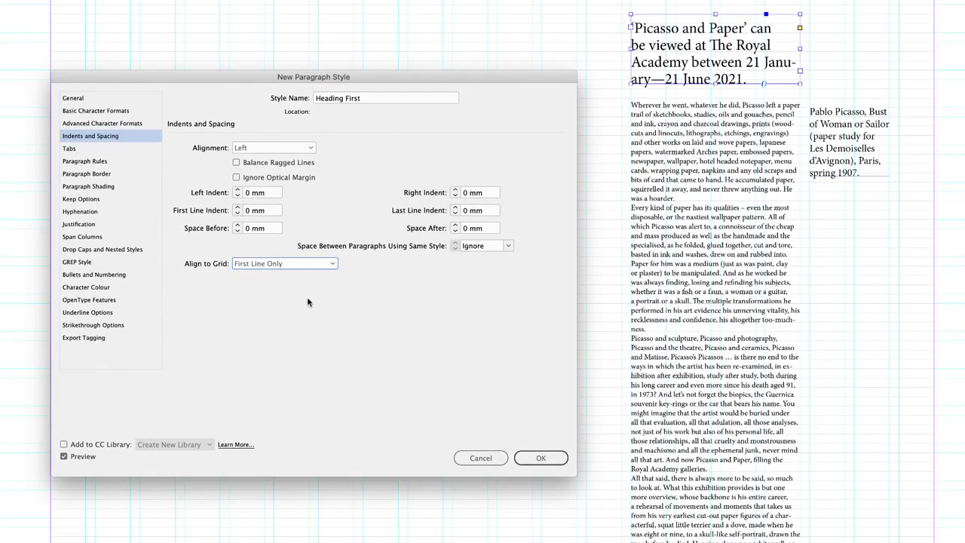
pyautogui.click(110, 212)
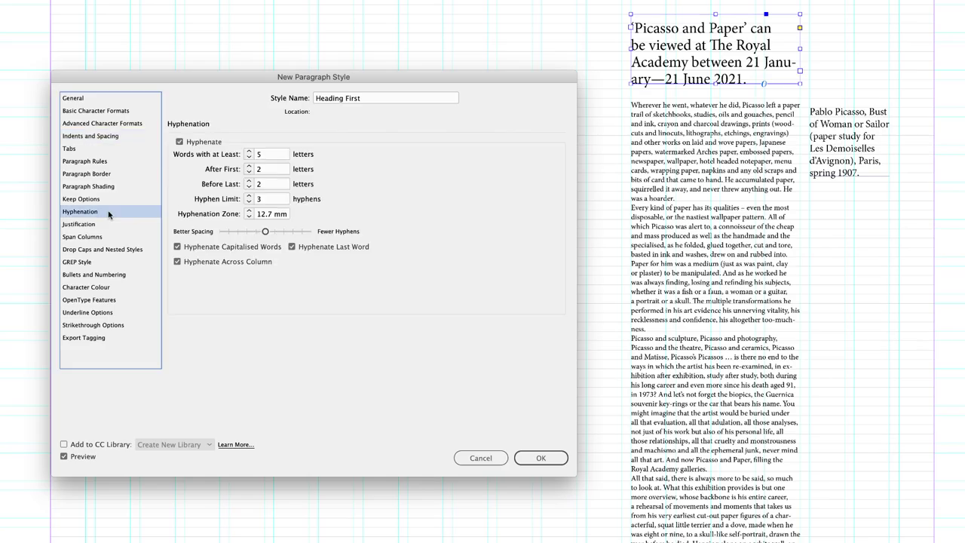
pyautogui.click(180, 142)
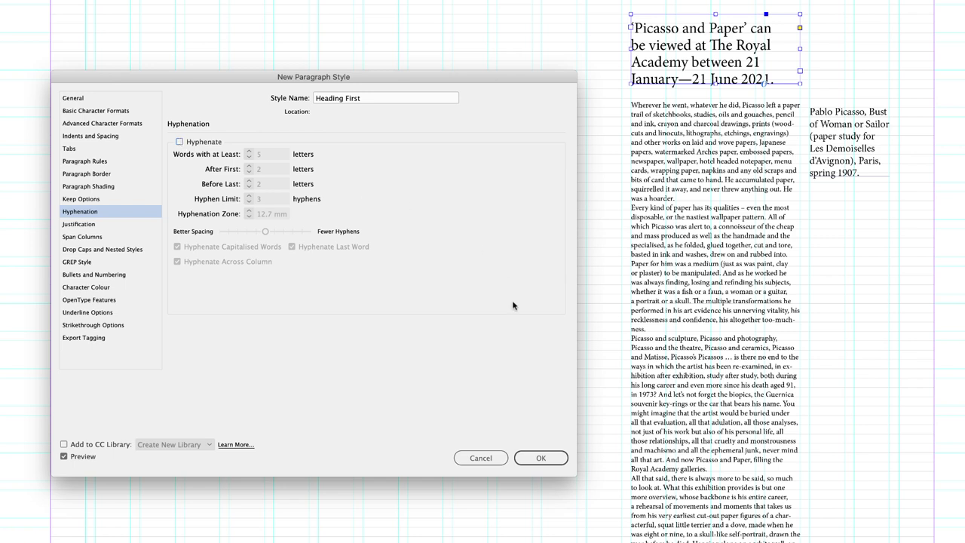
pyautogui.click(531, 458)
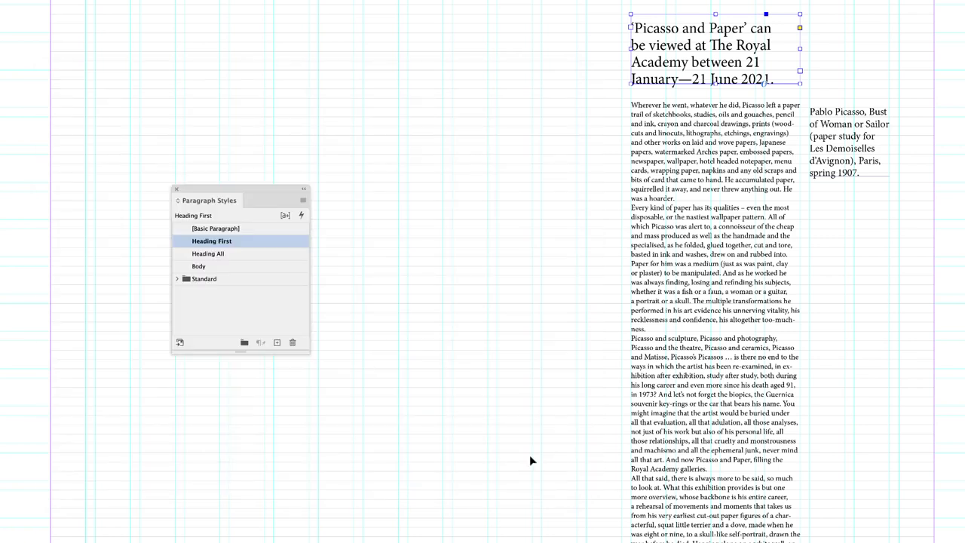
# Select the Pablo Picasso caption frame and start a new paragraph style named Caption
pyautogui.click(868, 128)
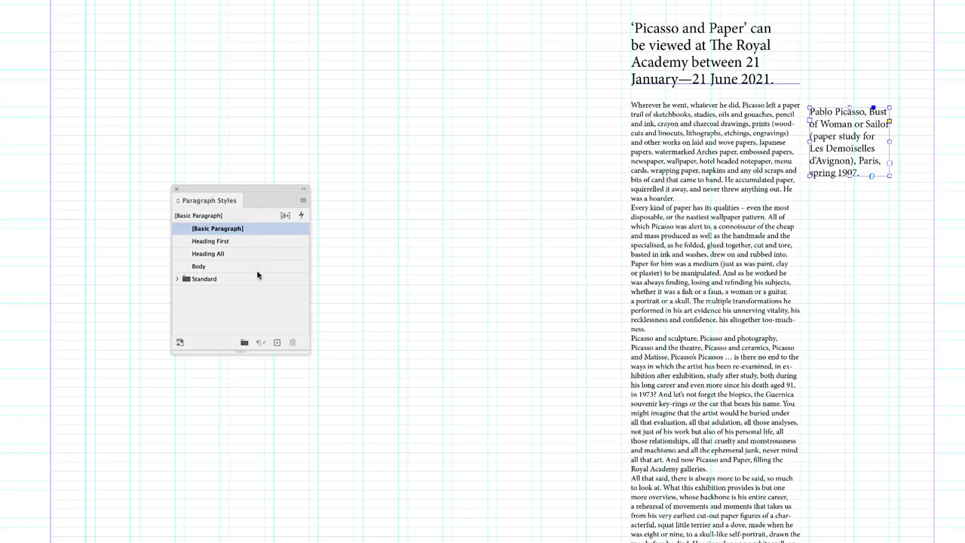
pyautogui.keyDown('alt'); pyautogui.click(277, 344); pyautogui.keyUp('alt')
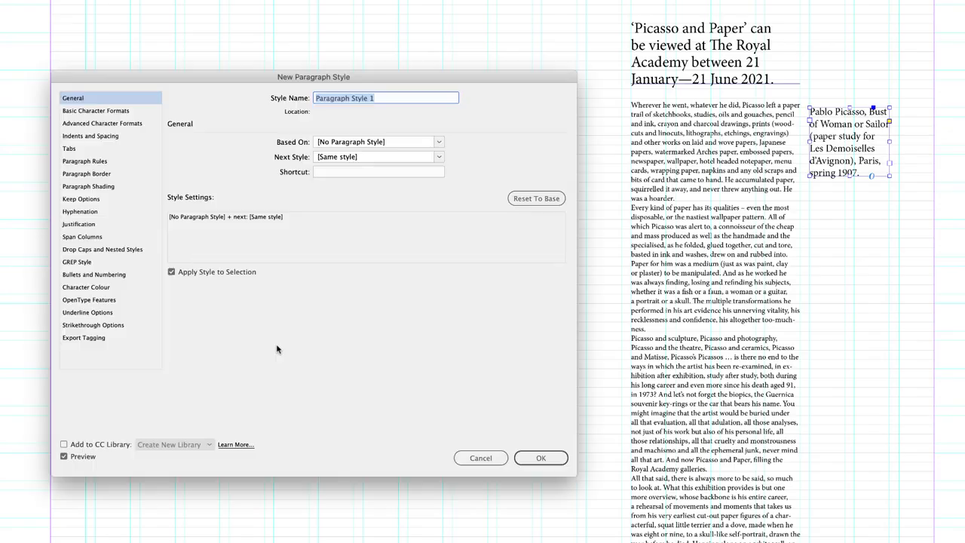
pyautogui.write('Caption')
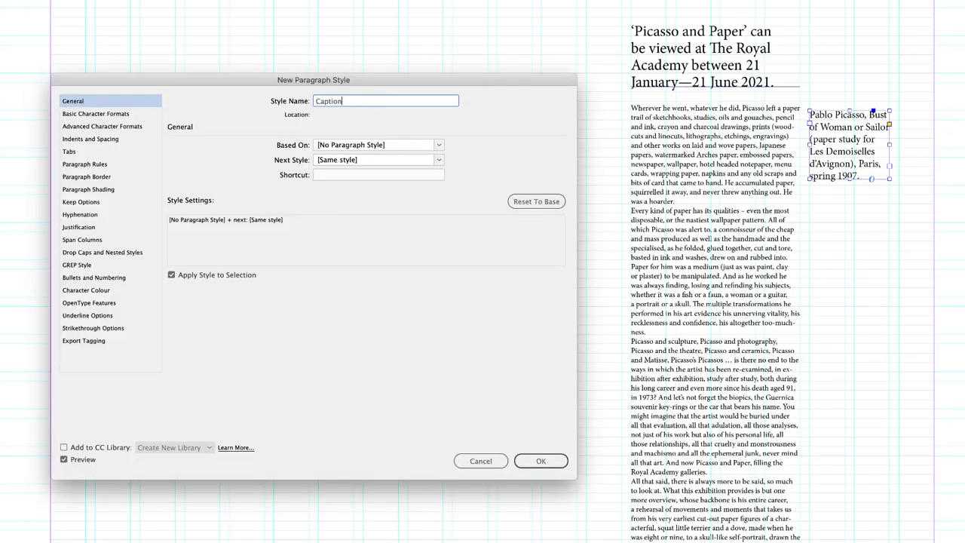
# Set Caption to Minion Pro Italic, 7 pt size with 9 pt leading
pyautogui.click(121, 114)
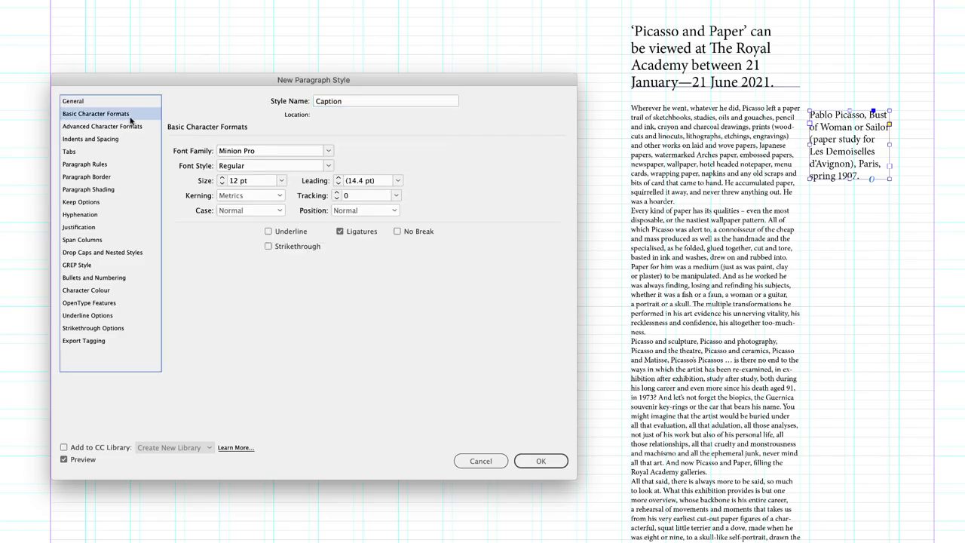
pyautogui.click(223, 184)
pyautogui.click(222, 184)
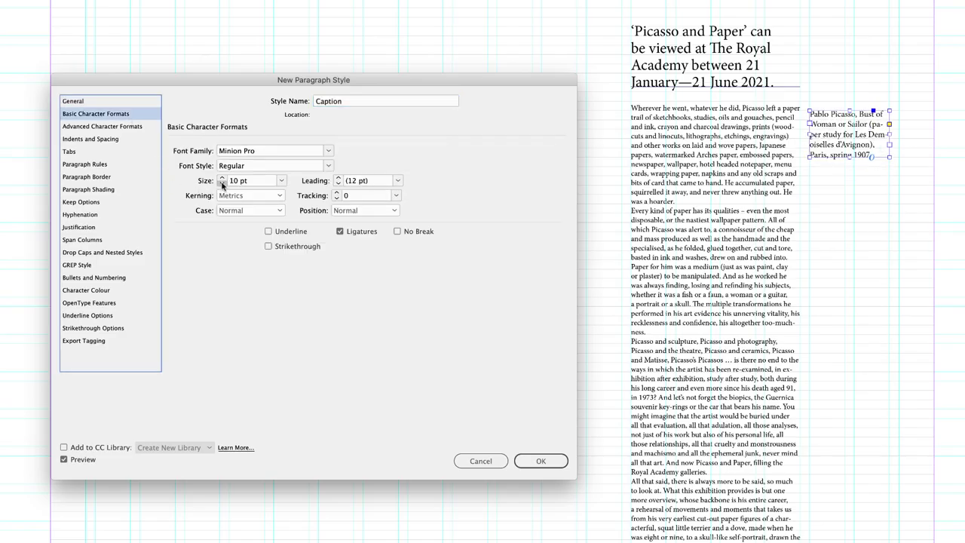
pyautogui.click(222, 183)
pyautogui.click(222, 183)
pyautogui.click(222, 183)
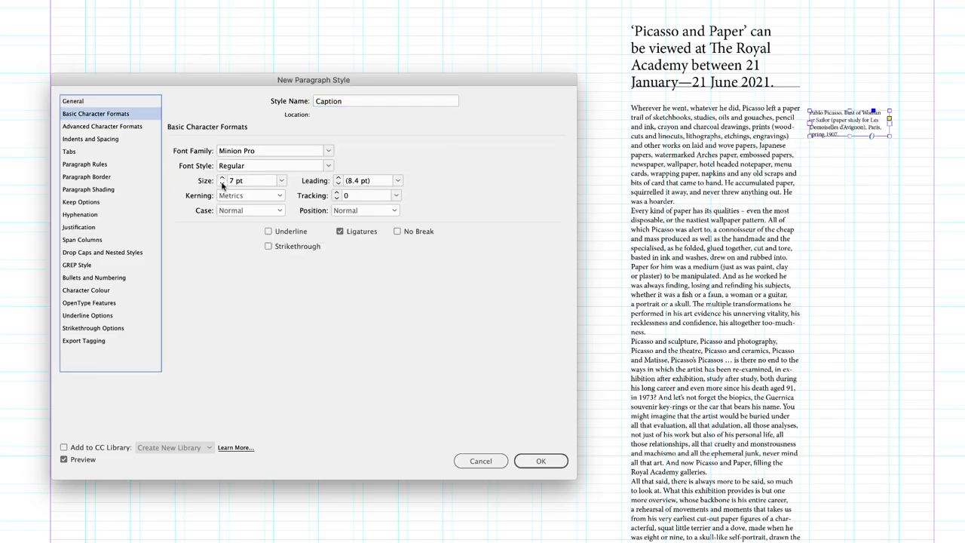
pyautogui.click(328, 166)
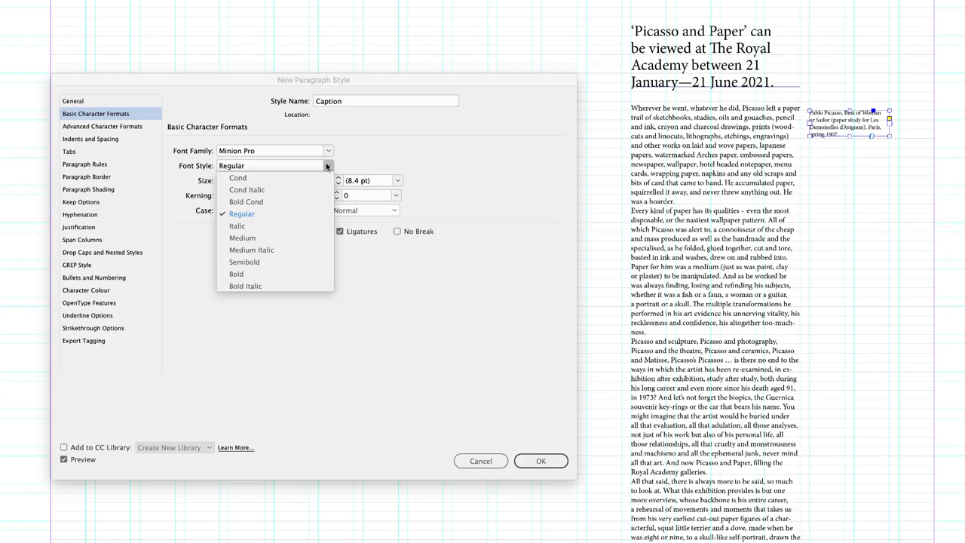
pyautogui.click(330, 225)
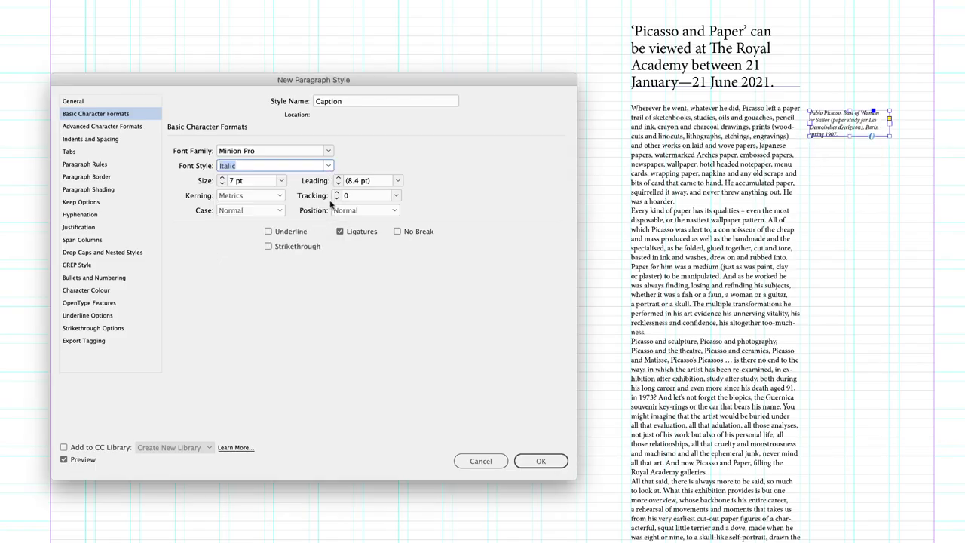
pyautogui.click(336, 178)
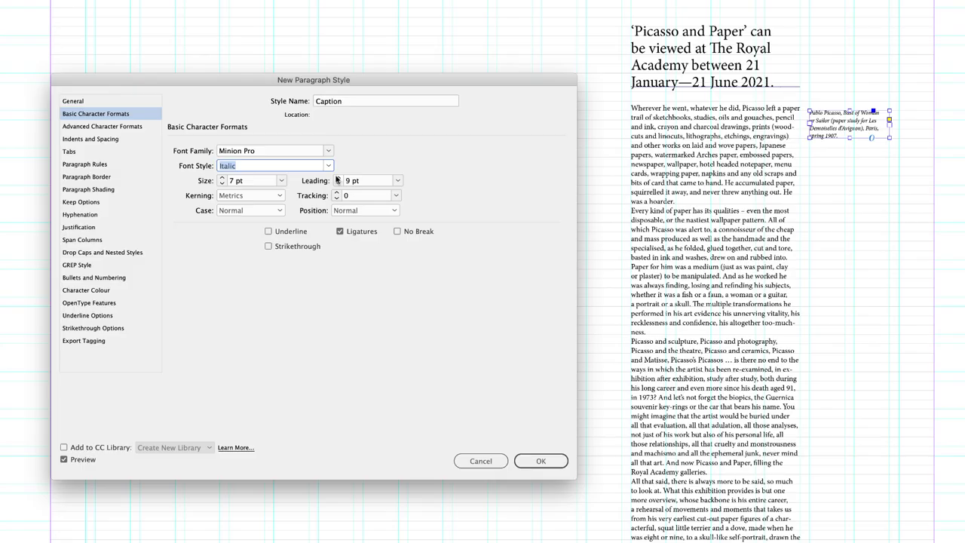
# Align only the Caption style's first line to the grid, save it, and deselect the frame
pyautogui.click(124, 140)
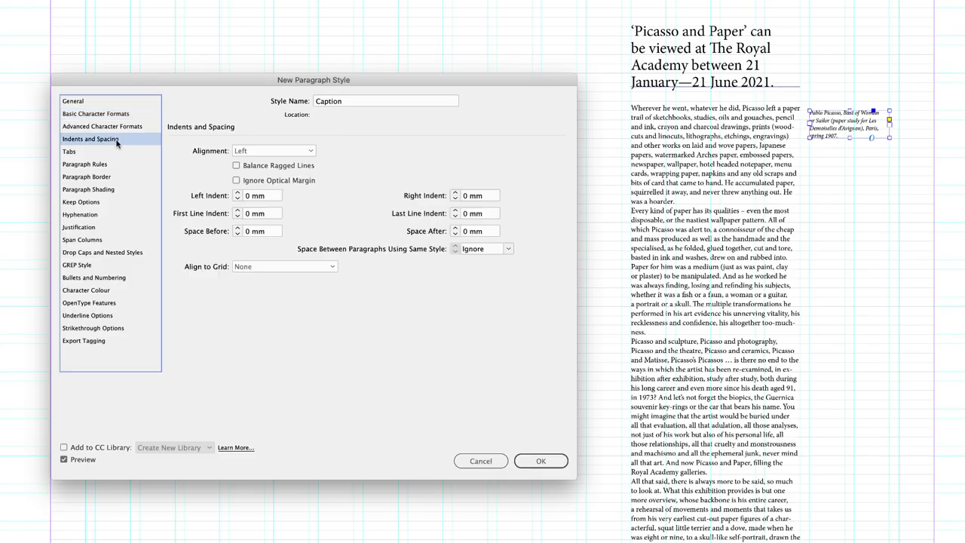
pyautogui.click(282, 269)
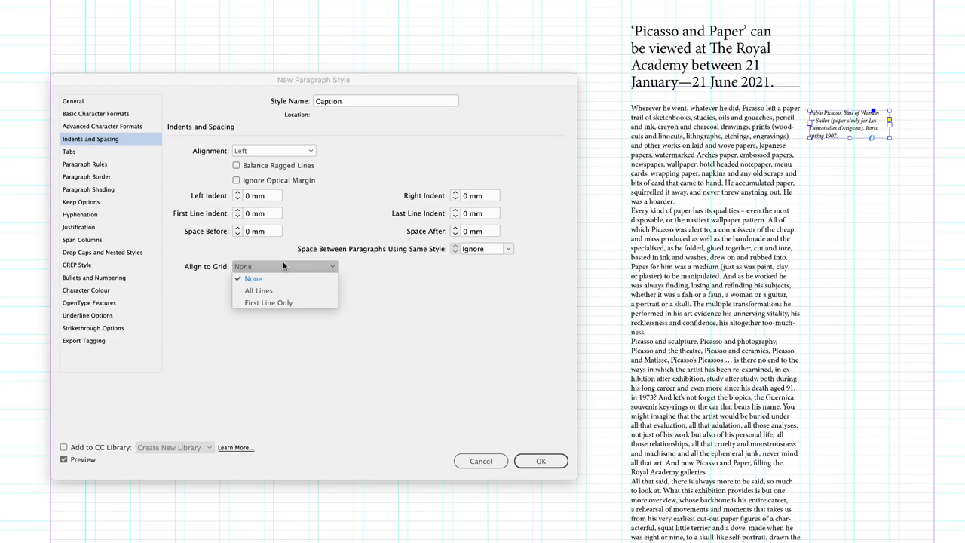
pyautogui.click(286, 305)
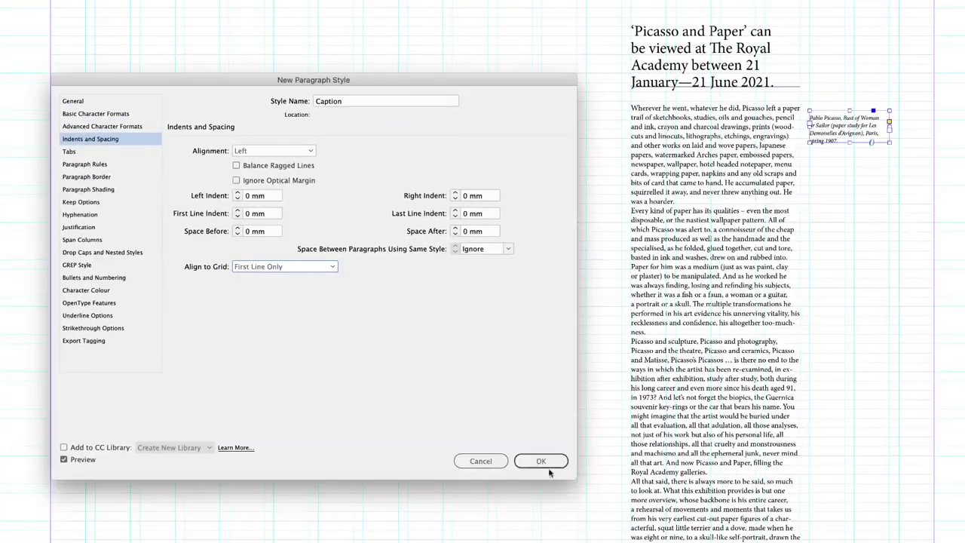
pyautogui.click(531, 460)
pyautogui.click(542, 468)
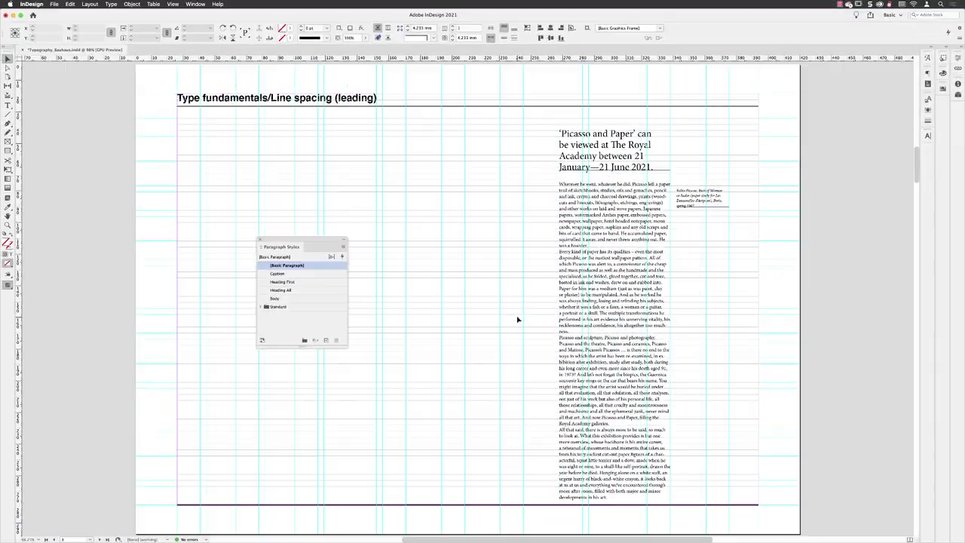